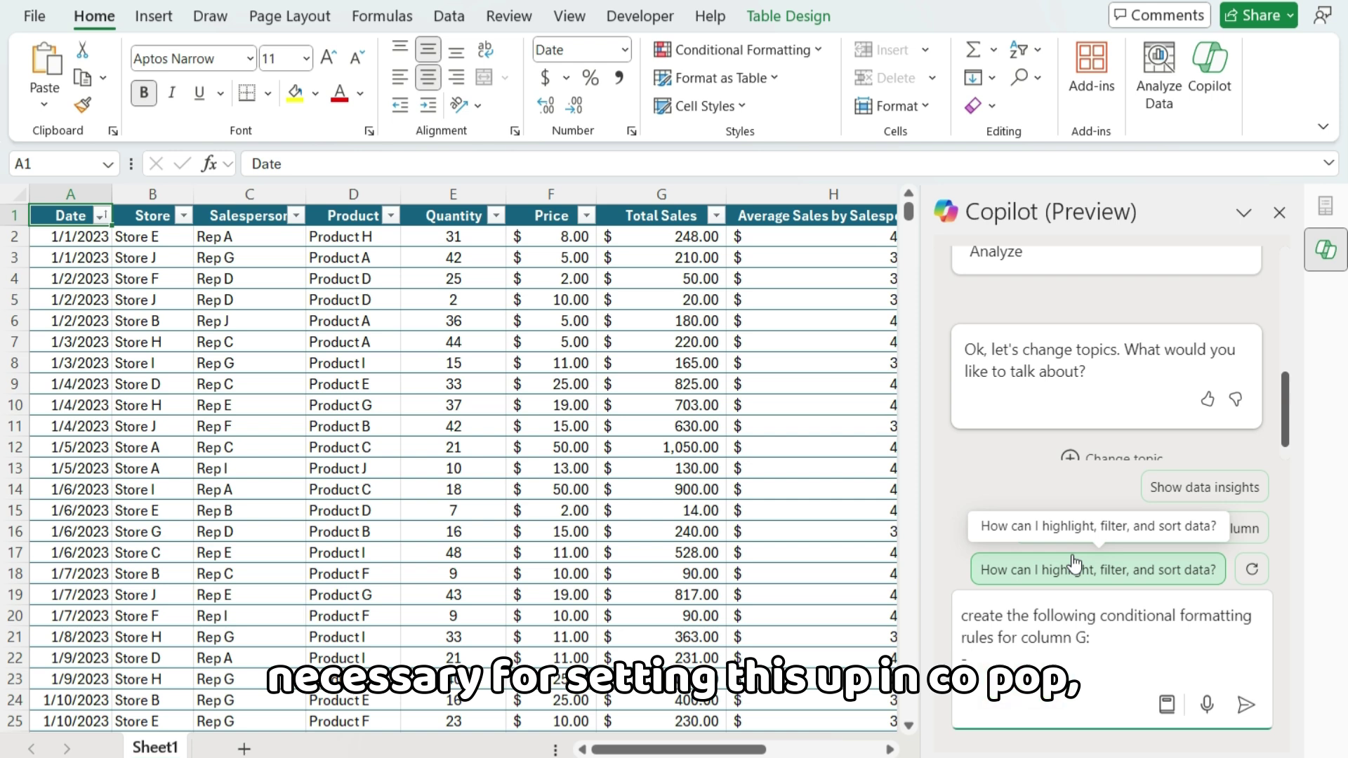
Ask Copilot to highlight column G cells red with white font for values less than 100 and green with black font for values greater than 500.
type("highlight cells red and use a ")
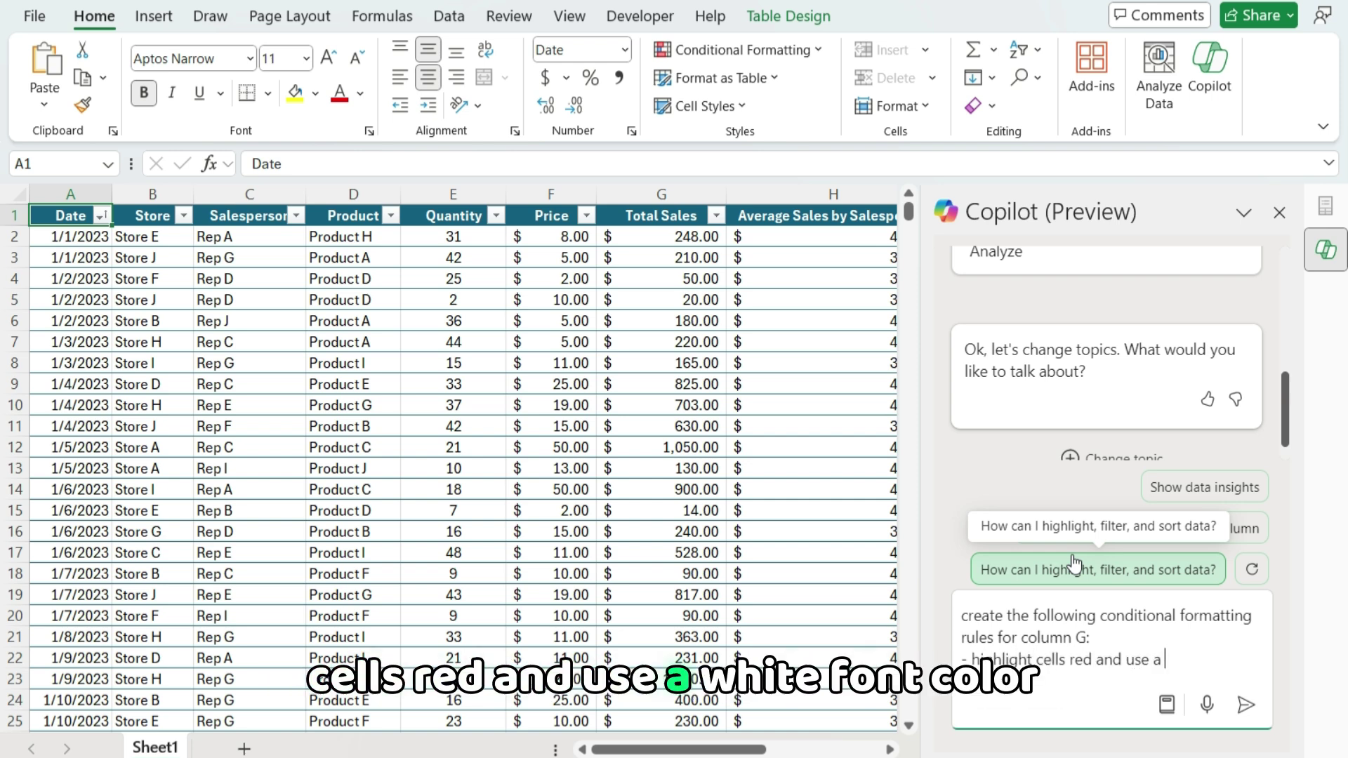
type("white font color if t")
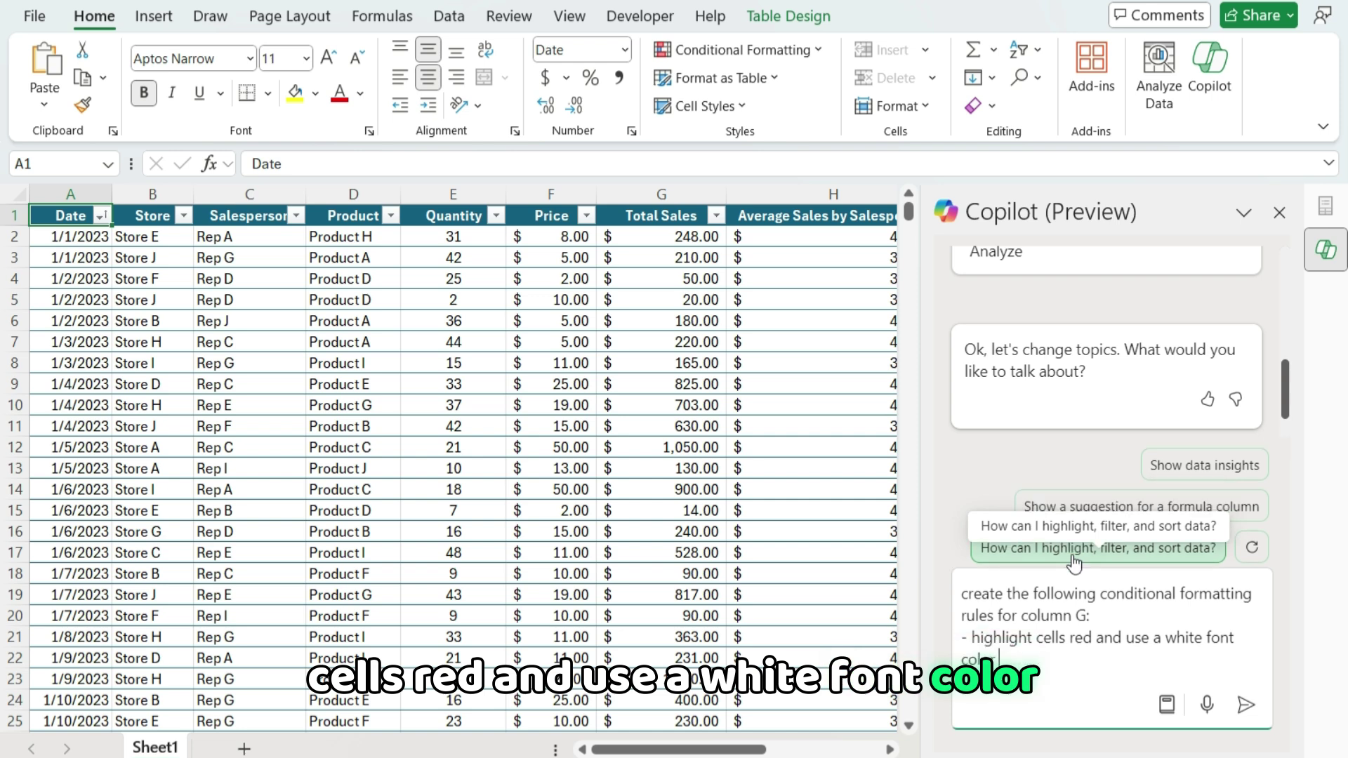
type("he value is less than 100")
key("shift+Return")
type("- highlight cel")
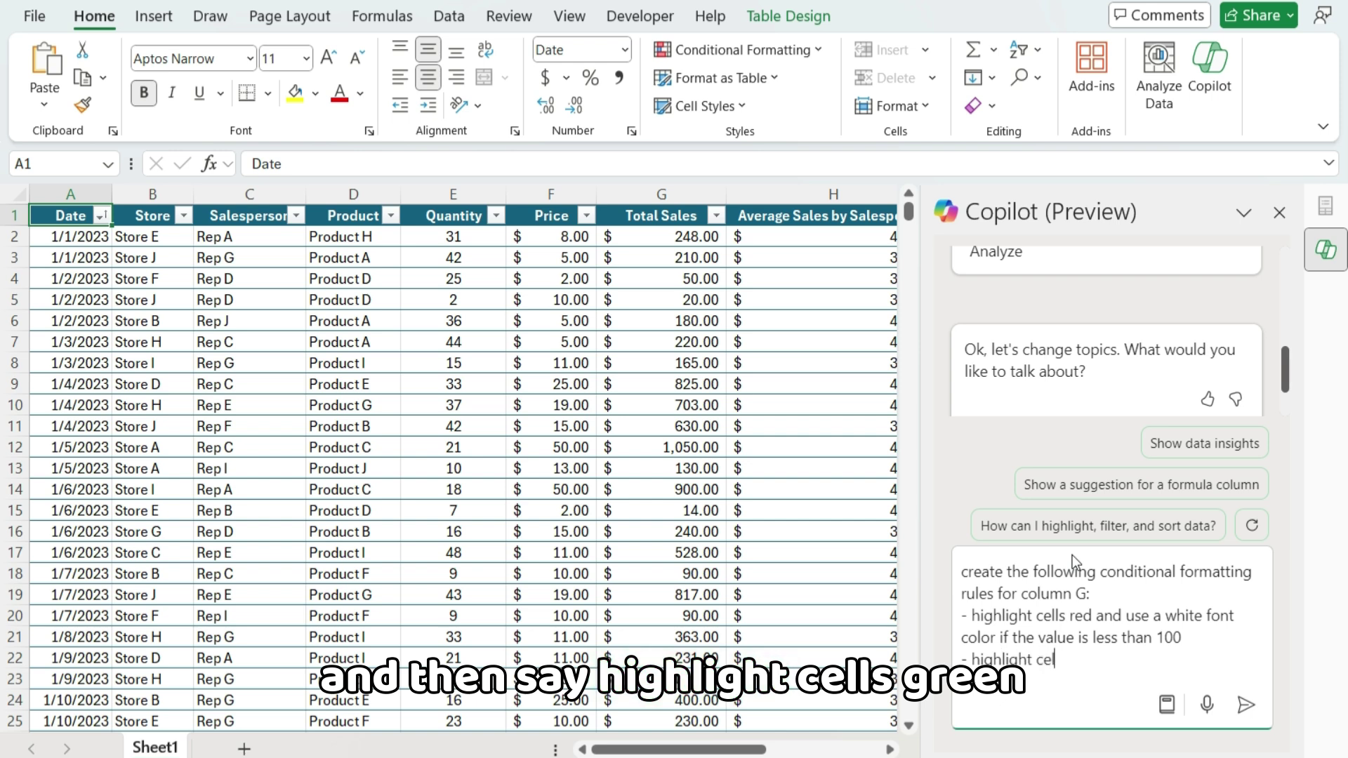
type("ls green and use a black font color if the va")
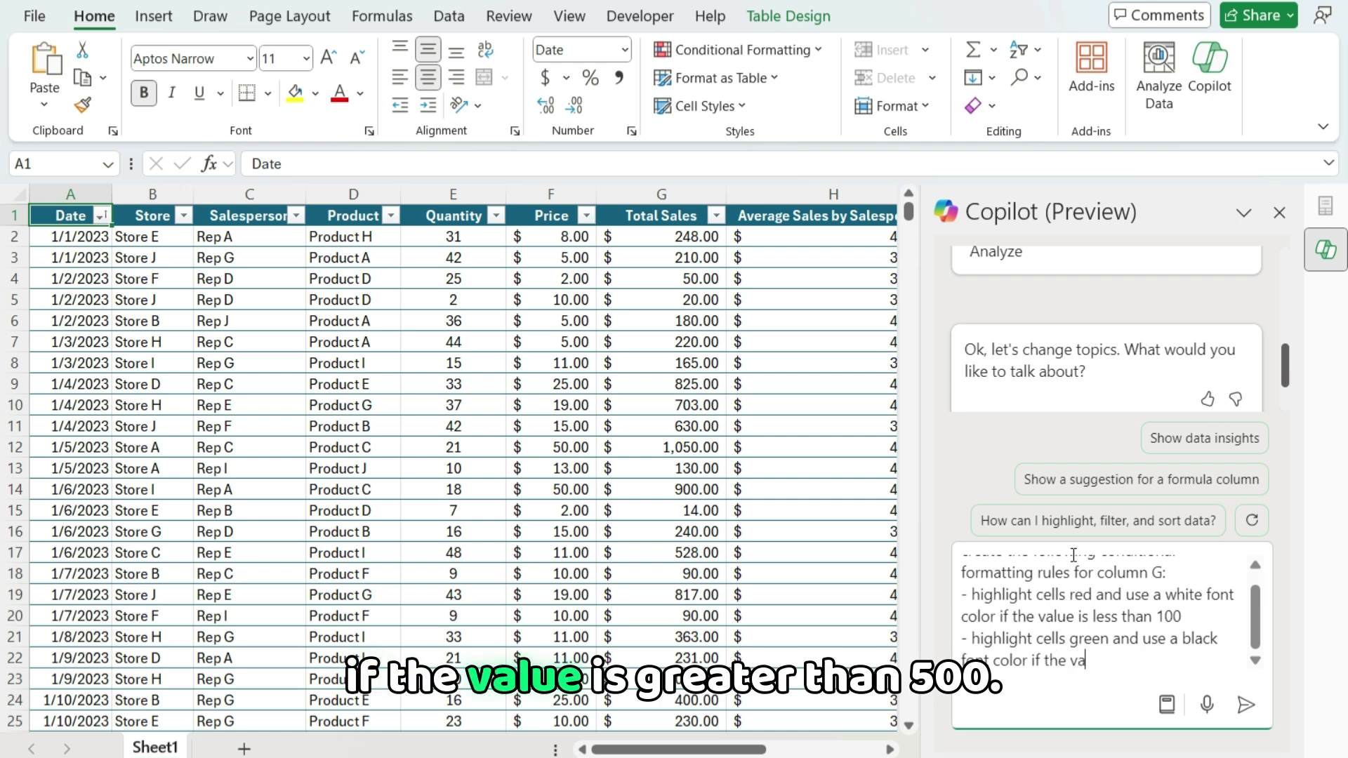
type("lue is greater than ")
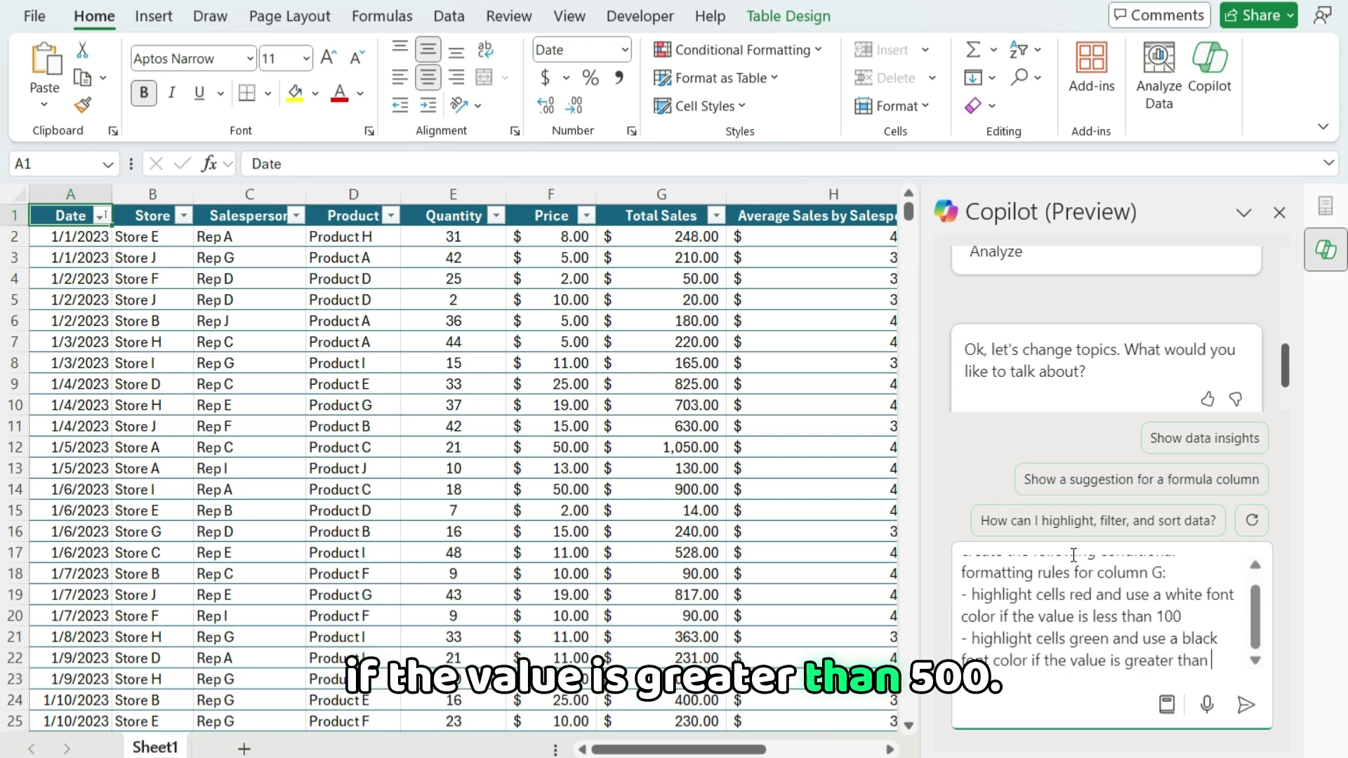
type("500")
key("Return")
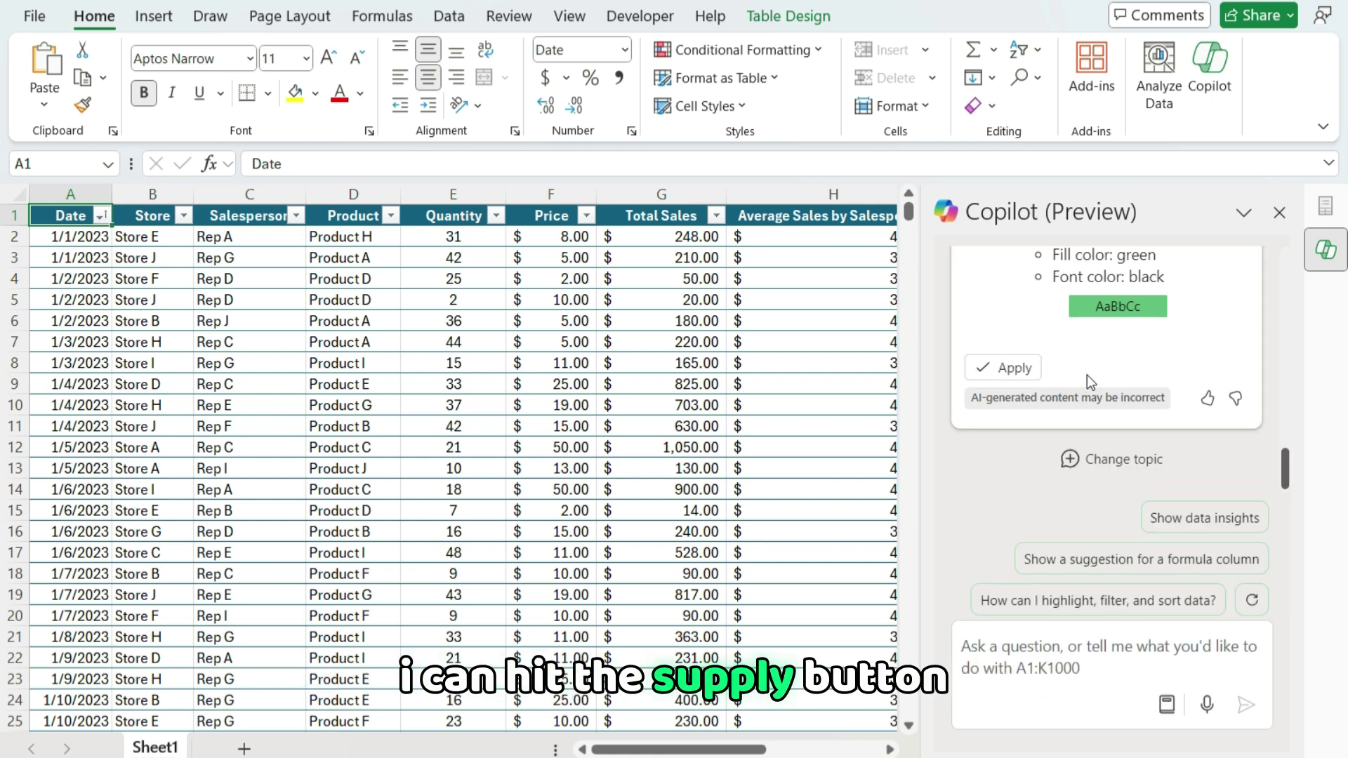
Review the two highlighting rules Copilot proposes for the Total Sales column and apply them.
scroll(1087, 375, "up", 3)
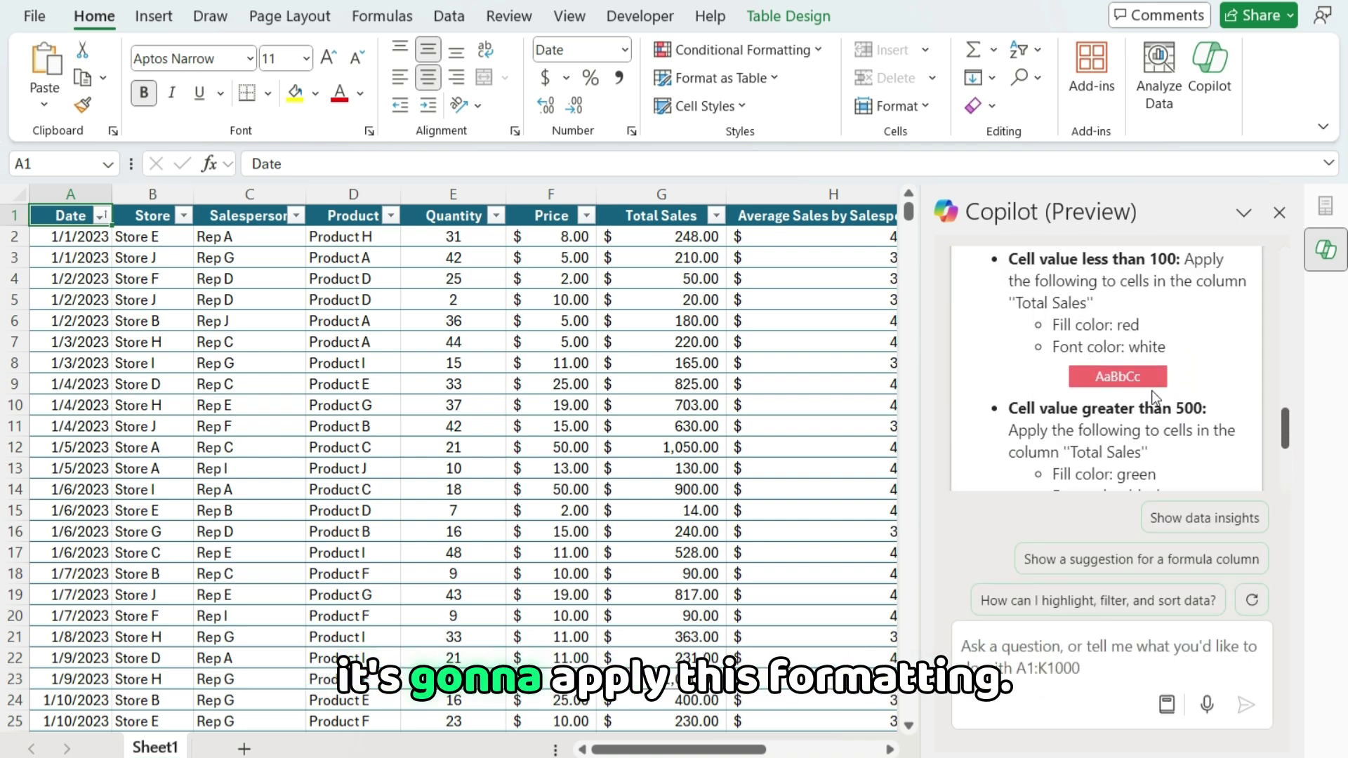
scroll(1127, 330, "down", 2)
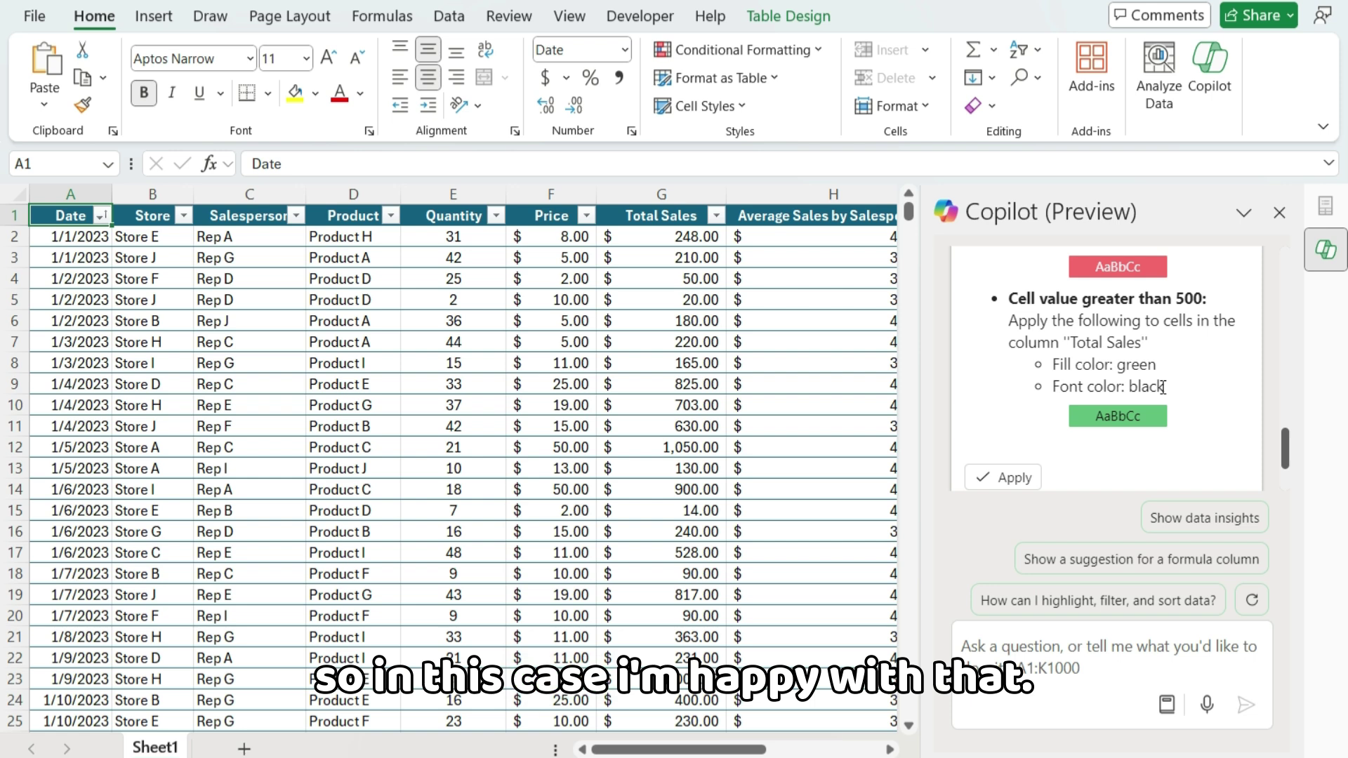
scroll(1137, 386, "down", 2)
left_click(1015, 368)
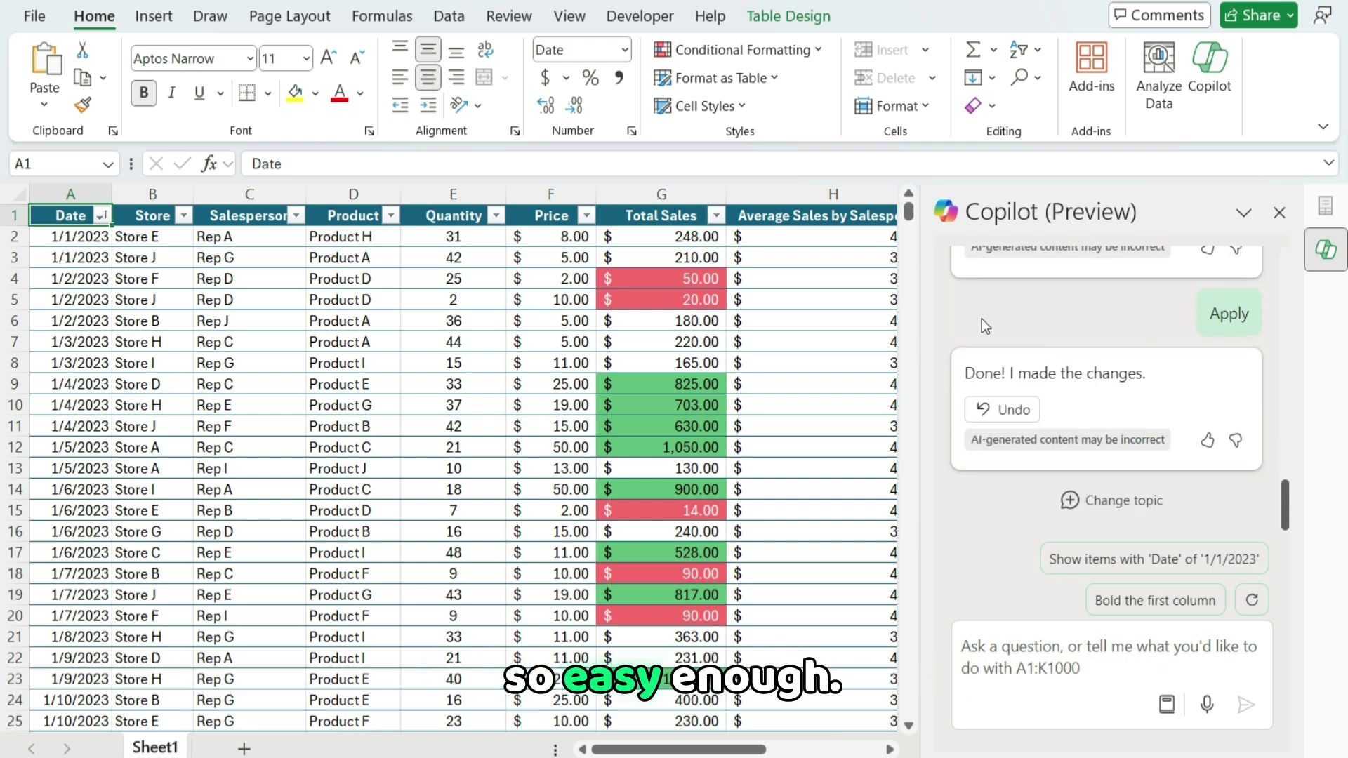
Have Copilot create a conditional formatting color scale based on the price column and apply the proposed red, white, green scale.
left_click(1026, 644)
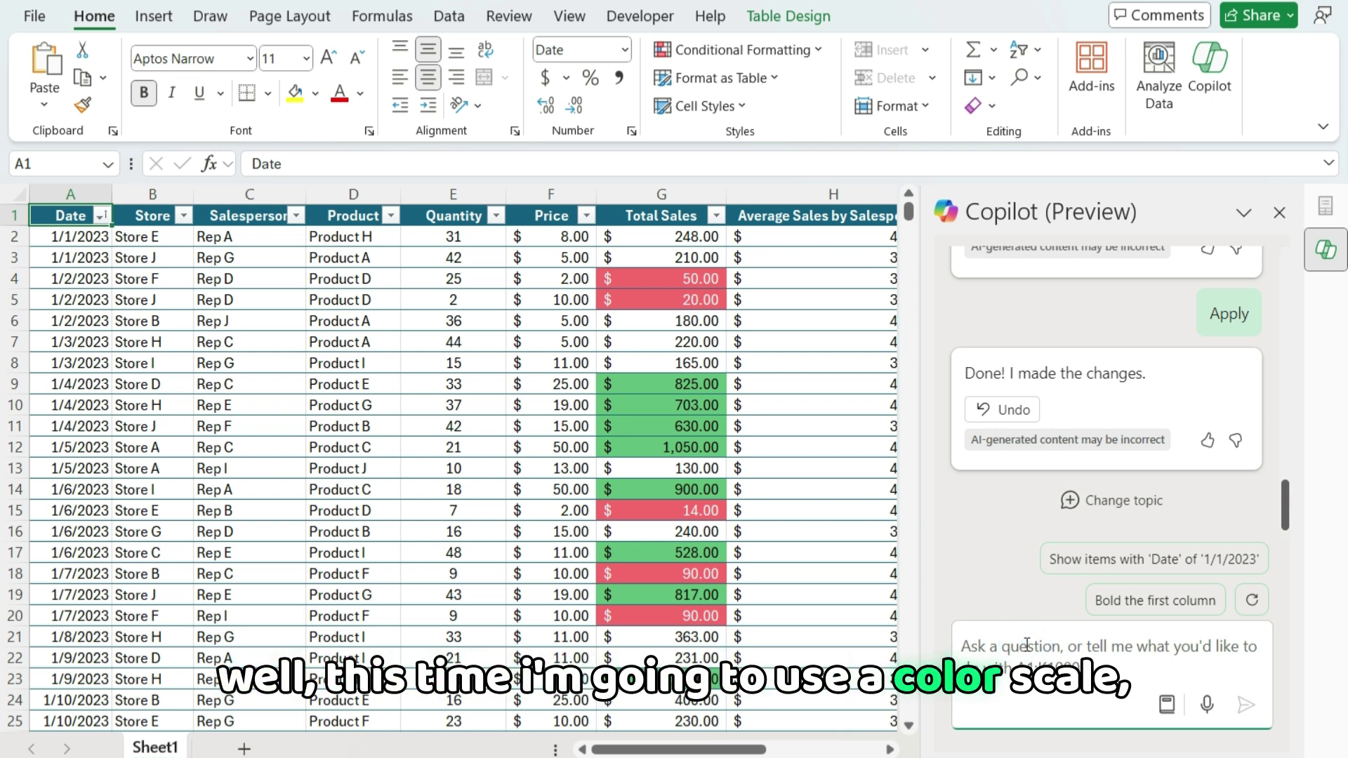
type("create a conditional formatting color scale based on the price column")
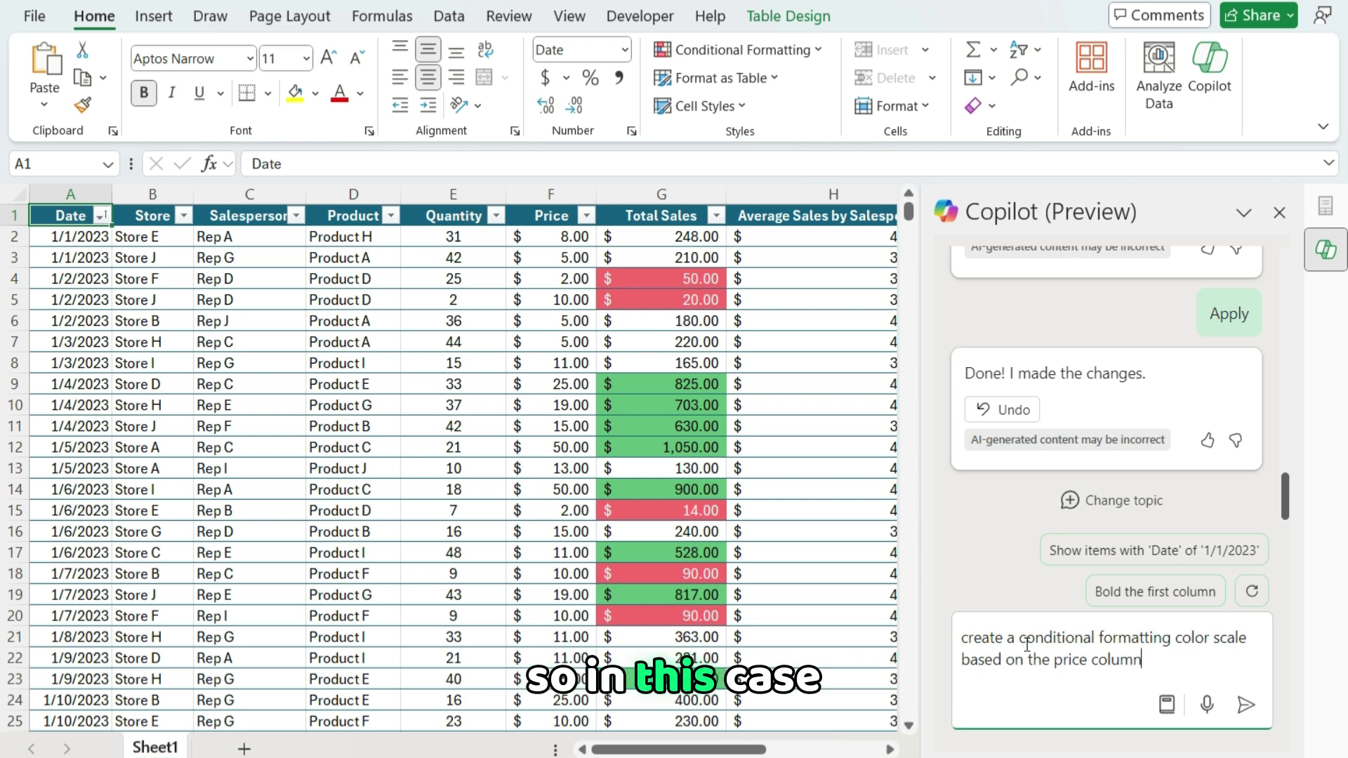
left_click(1239, 706)
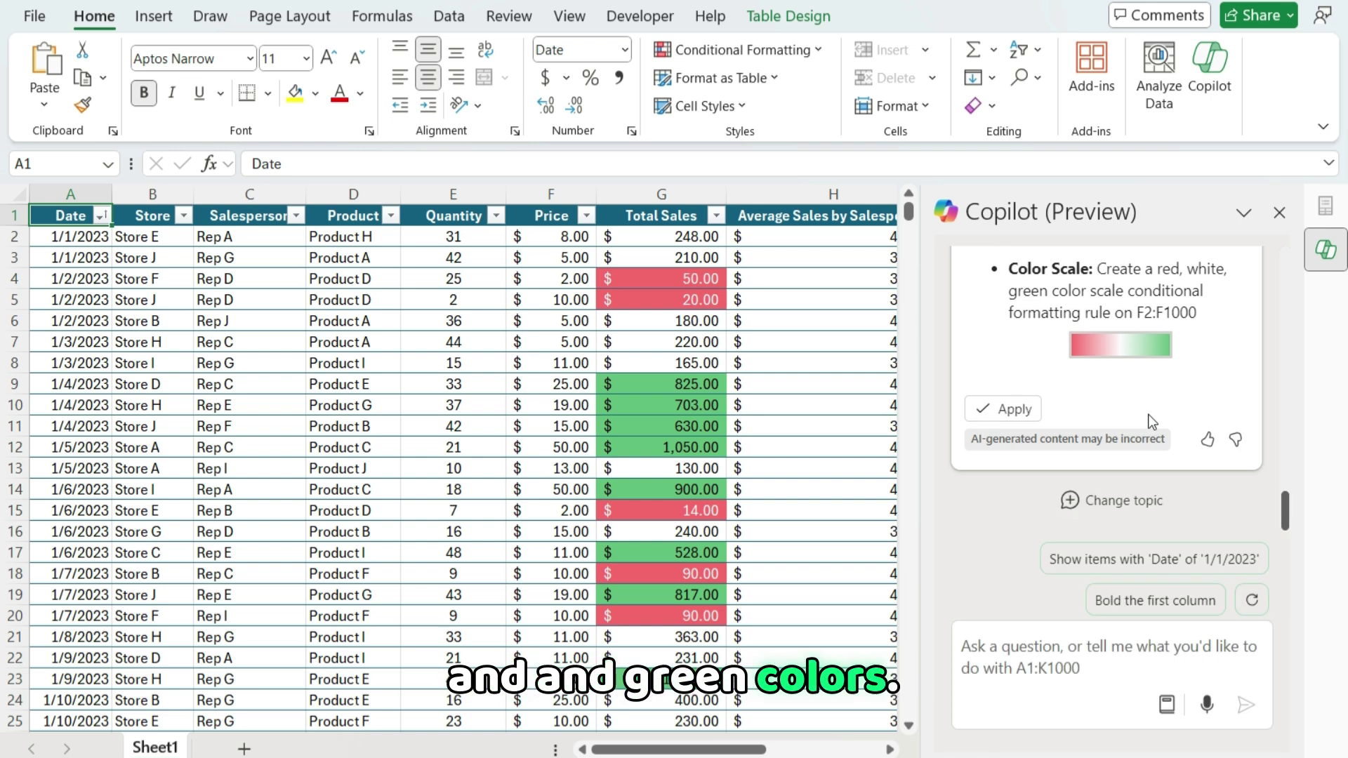
left_click(993, 419)
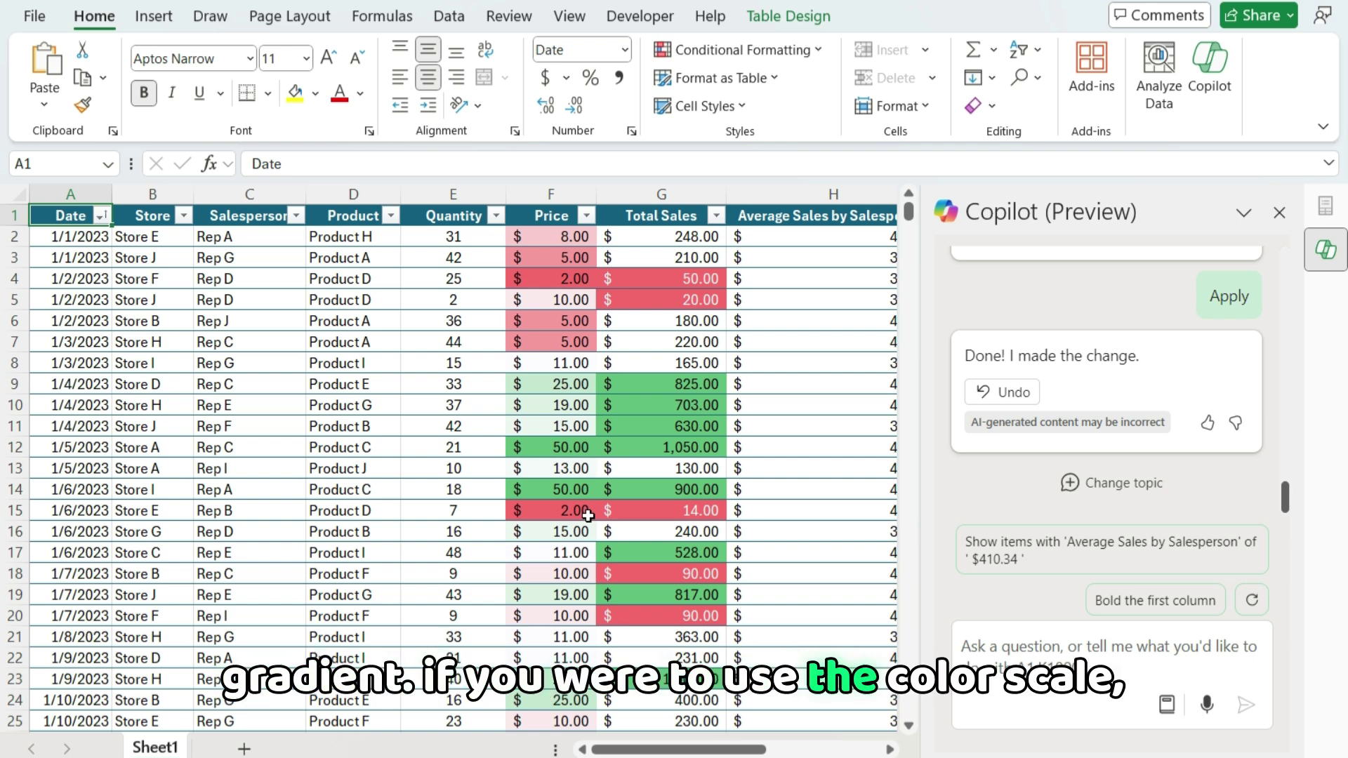
Ask Copilot to create conditional formatting data bars for the quantity column.
left_click(1053, 658)
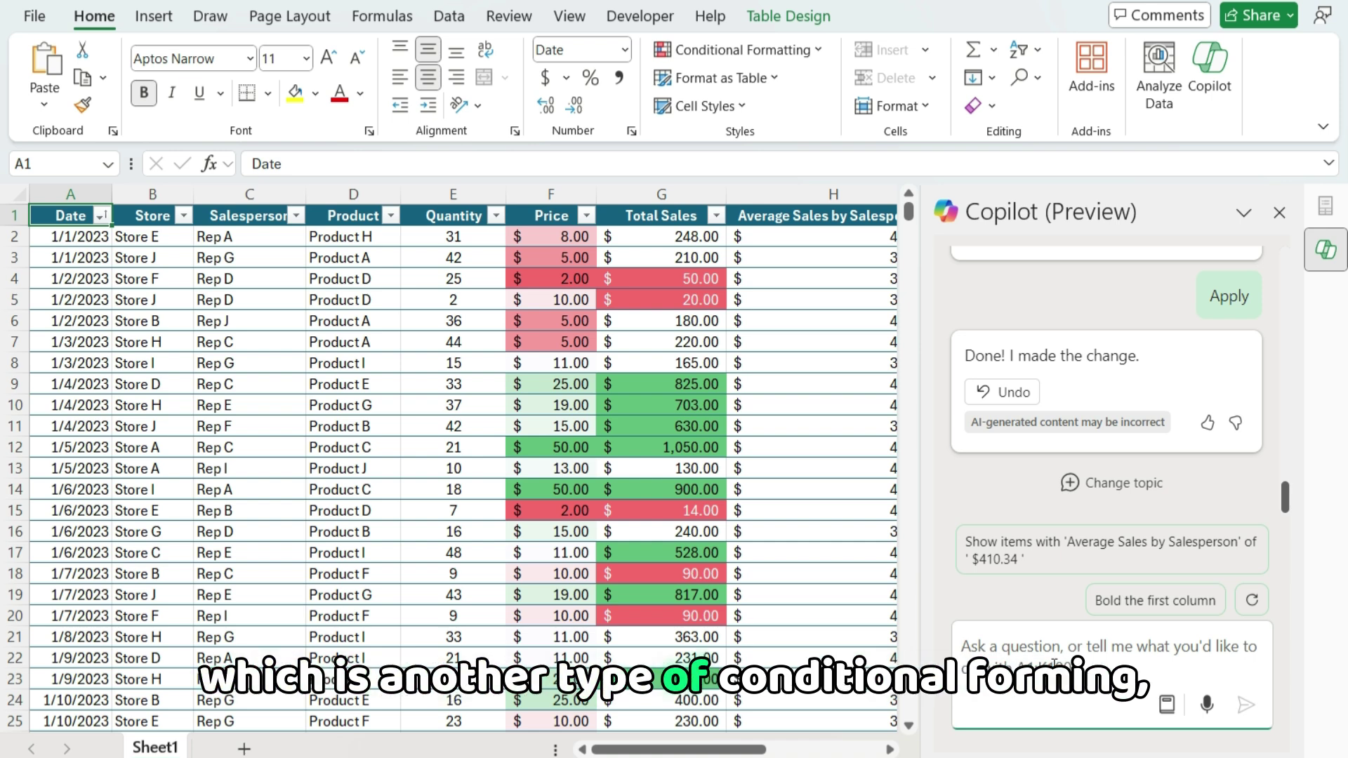
type("create")
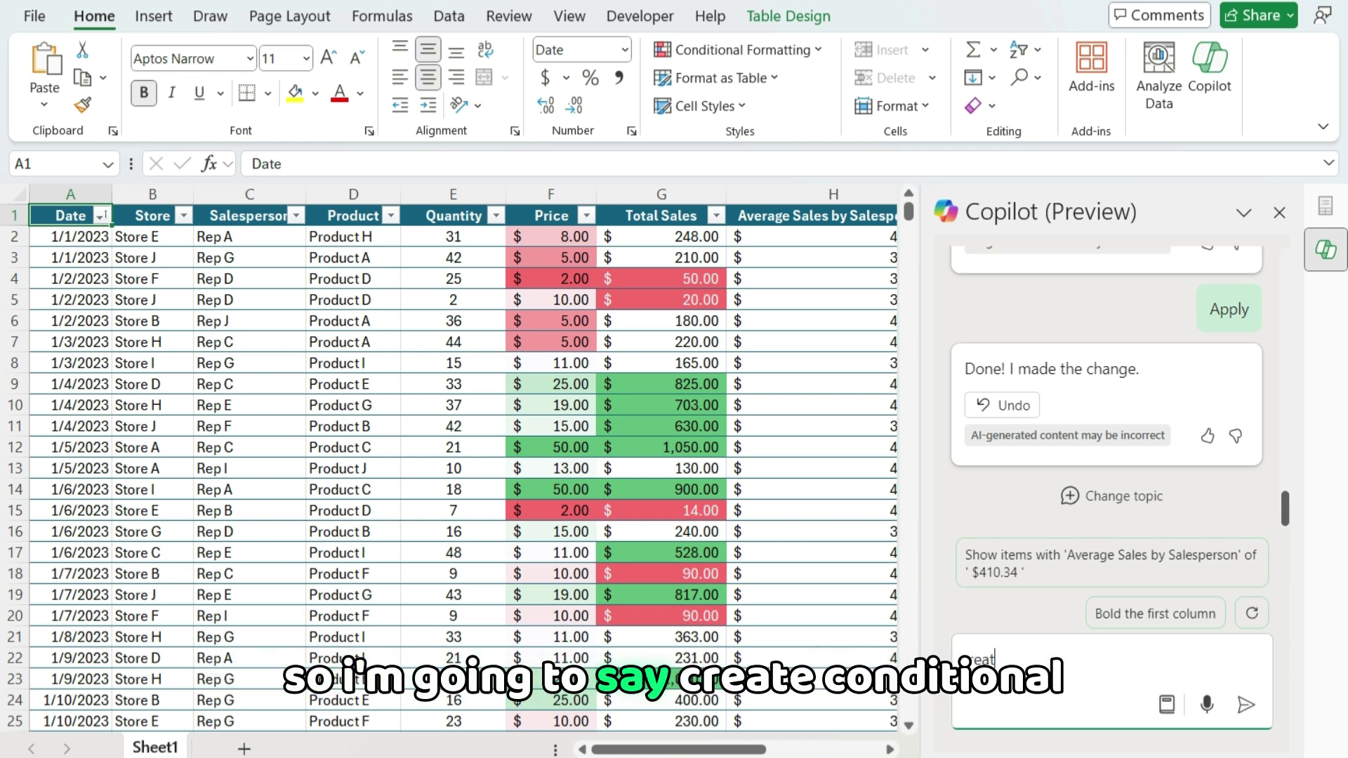
type(" conditio")
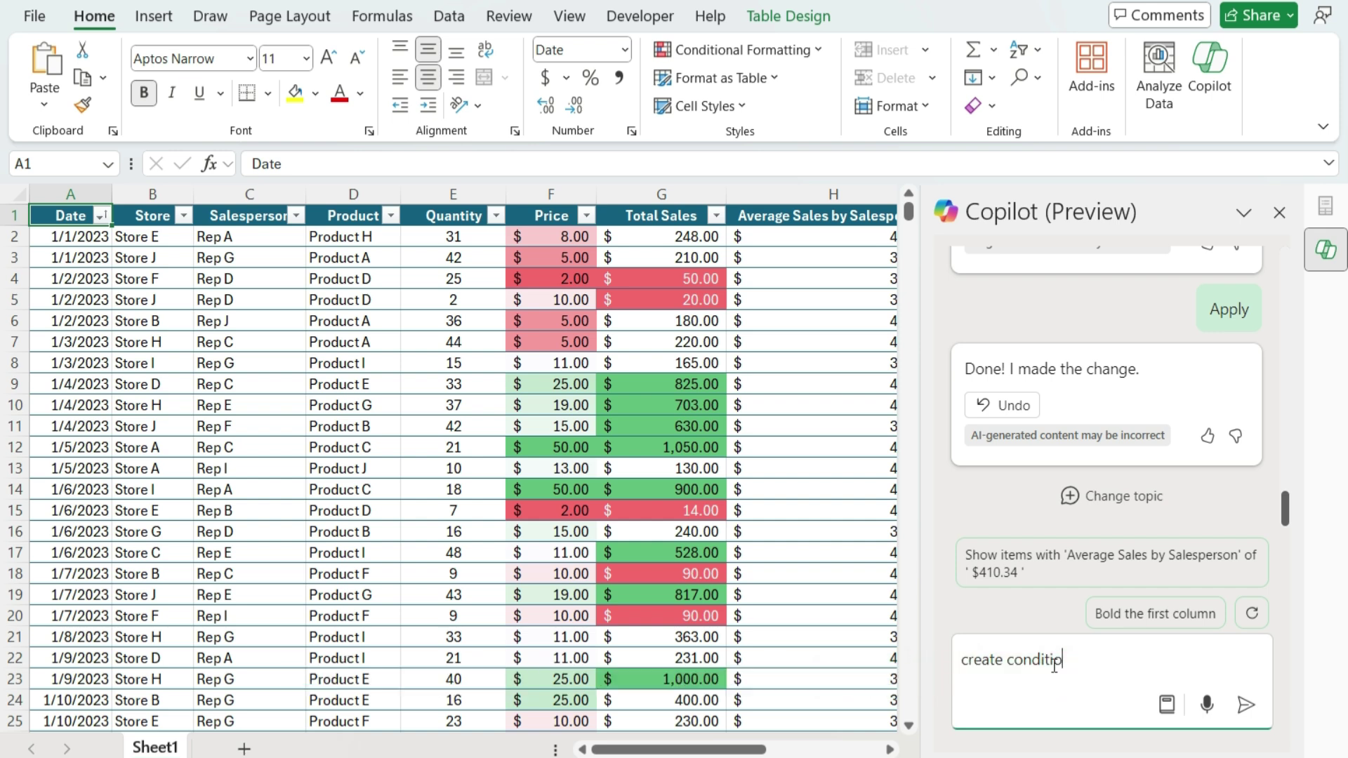
type("nal formattin")
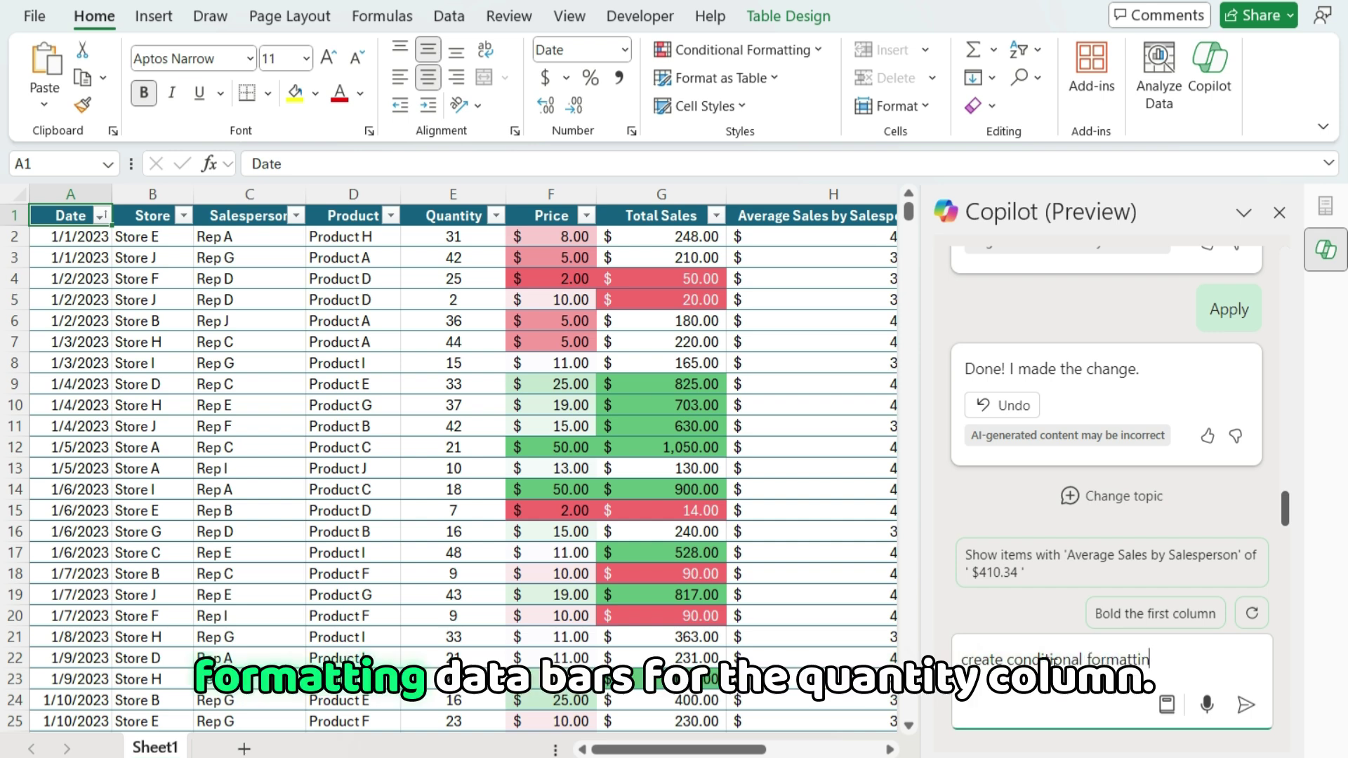
type("g data bars for")
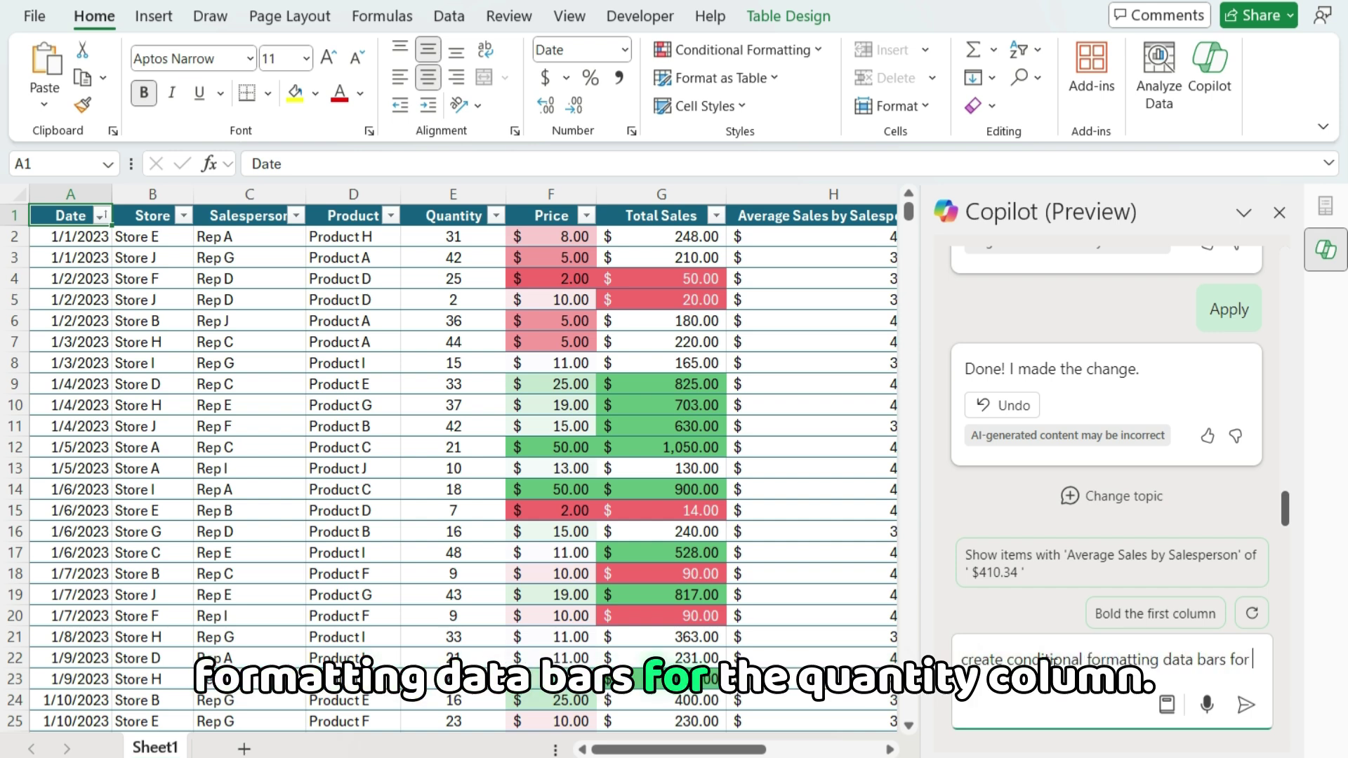
type(" the quantity colum")
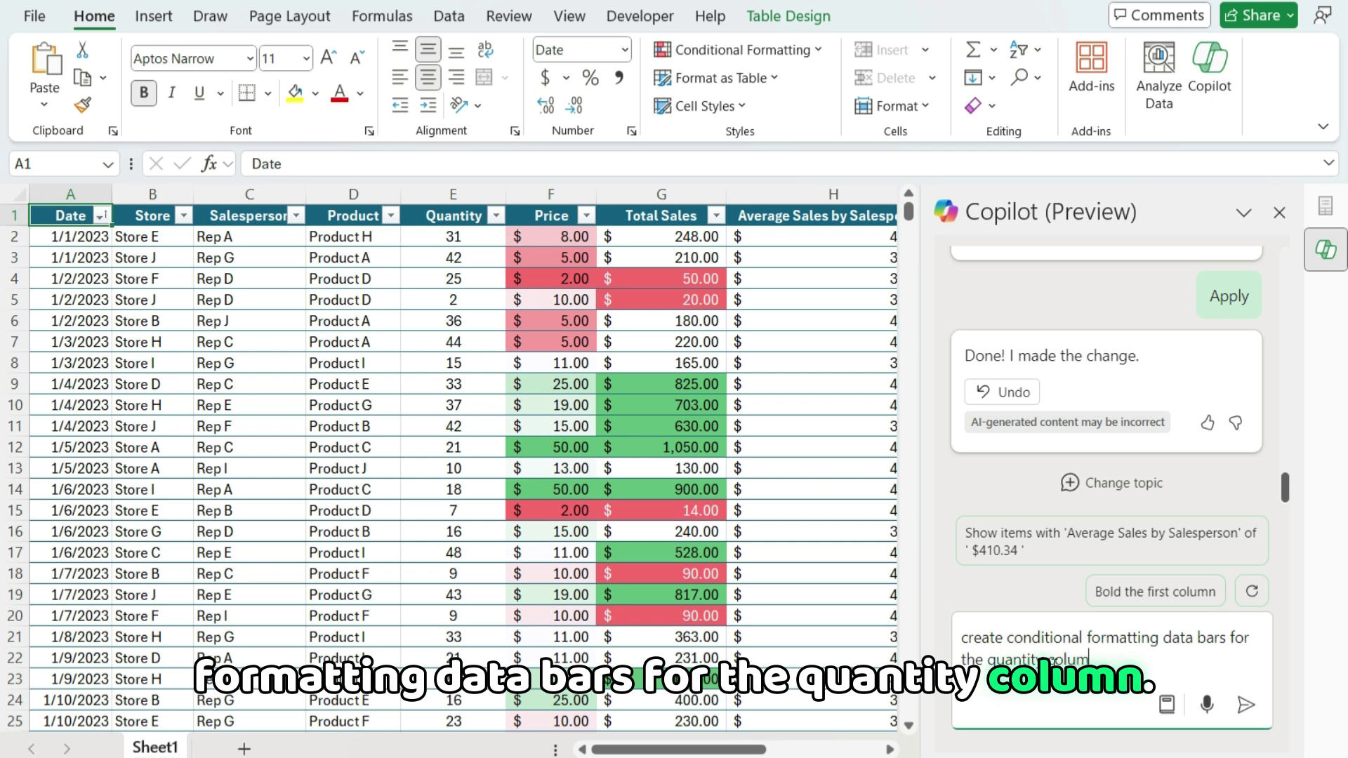
type("n")
key("Return")
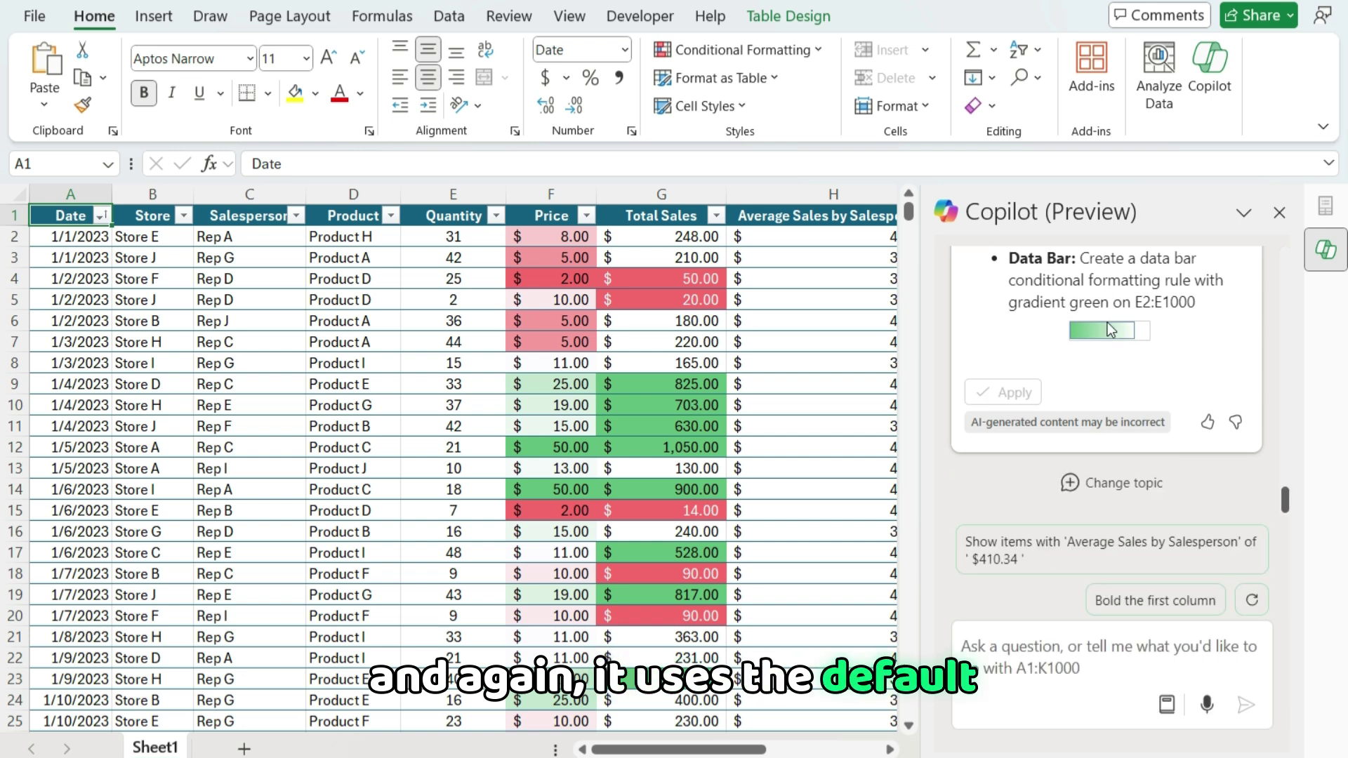
Review the proposed gradient green data bar rule for E2:E1000 and apply it.
scroll(1081, 326, "up", 2)
scroll(1060, 337, "down", 2)
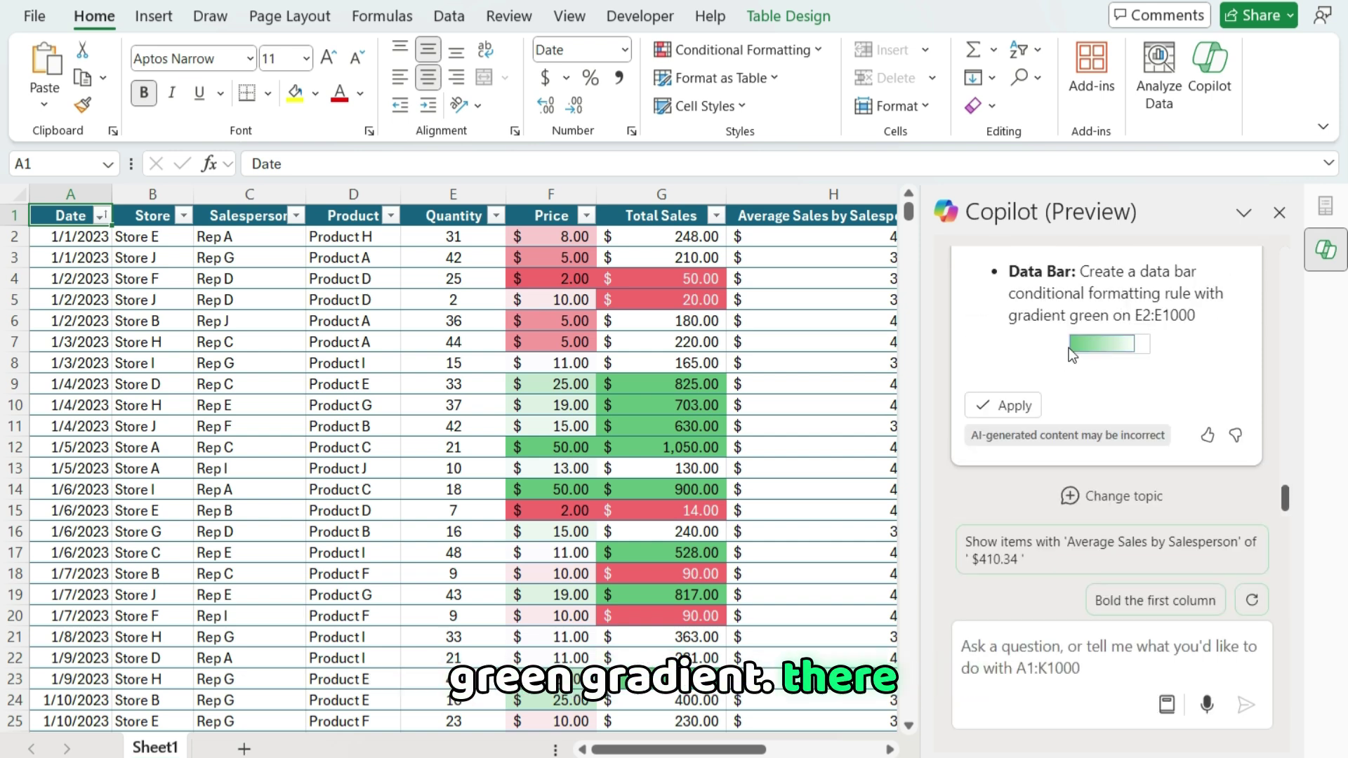
left_click(1022, 398)
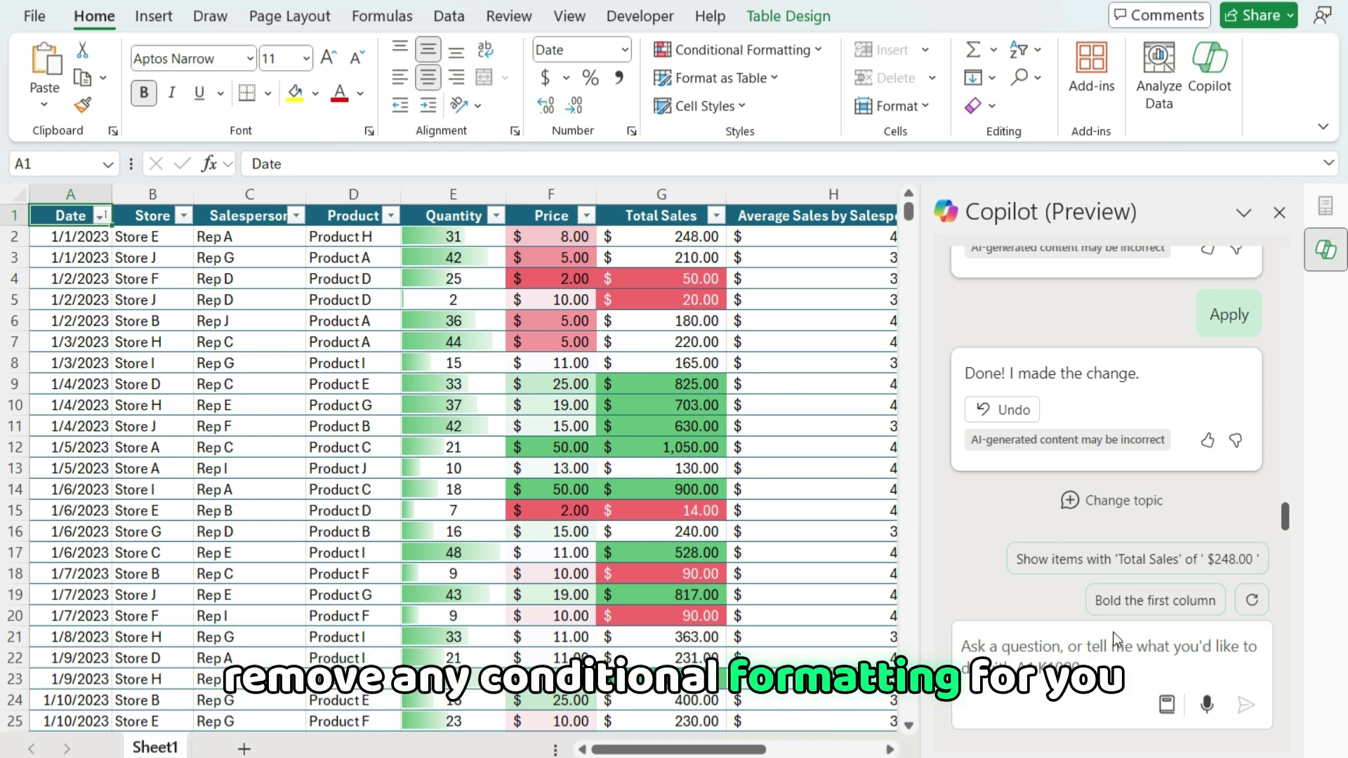
Have Copilot remove all conditional formatting rules from this sheet and apply the proposed clearing of A2:K1000.
left_click(1091, 652)
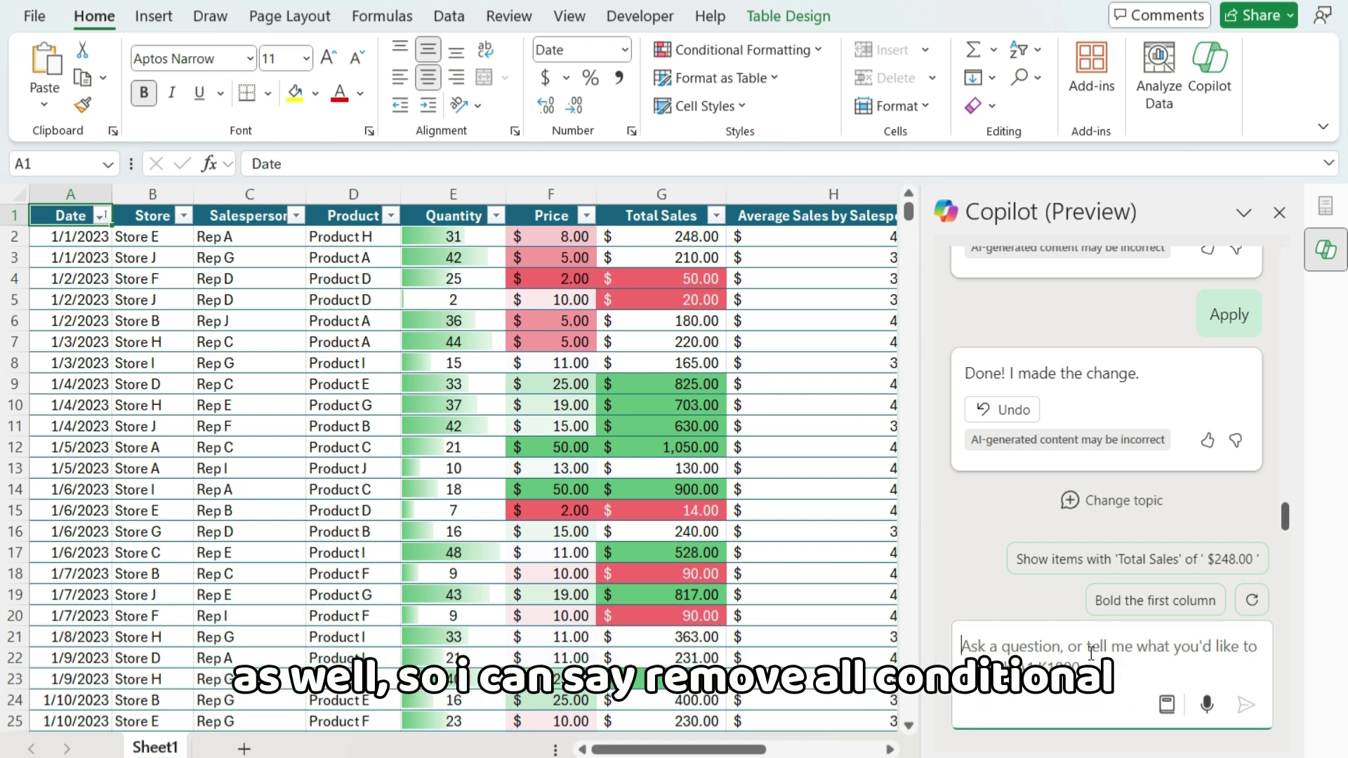
type("remove all conditi")
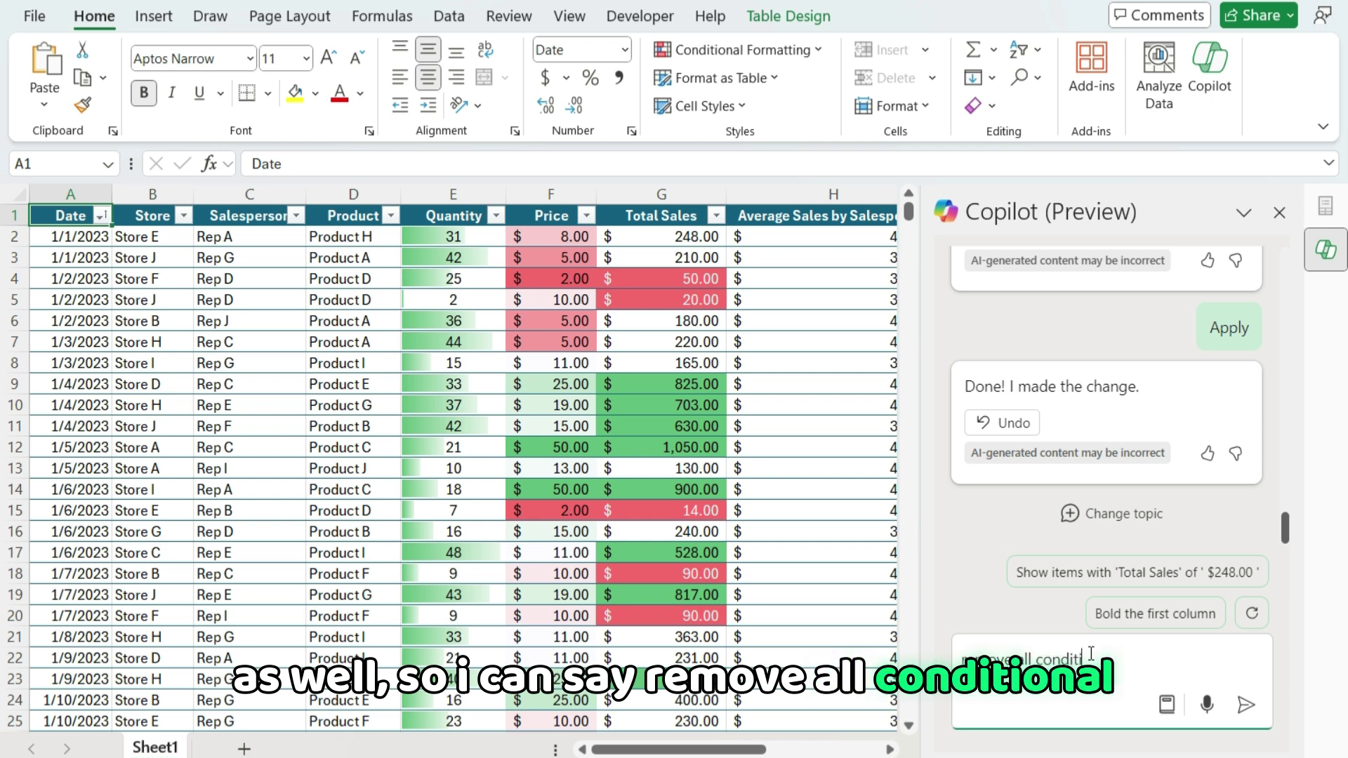
type("onal formatting rules from this sheet")
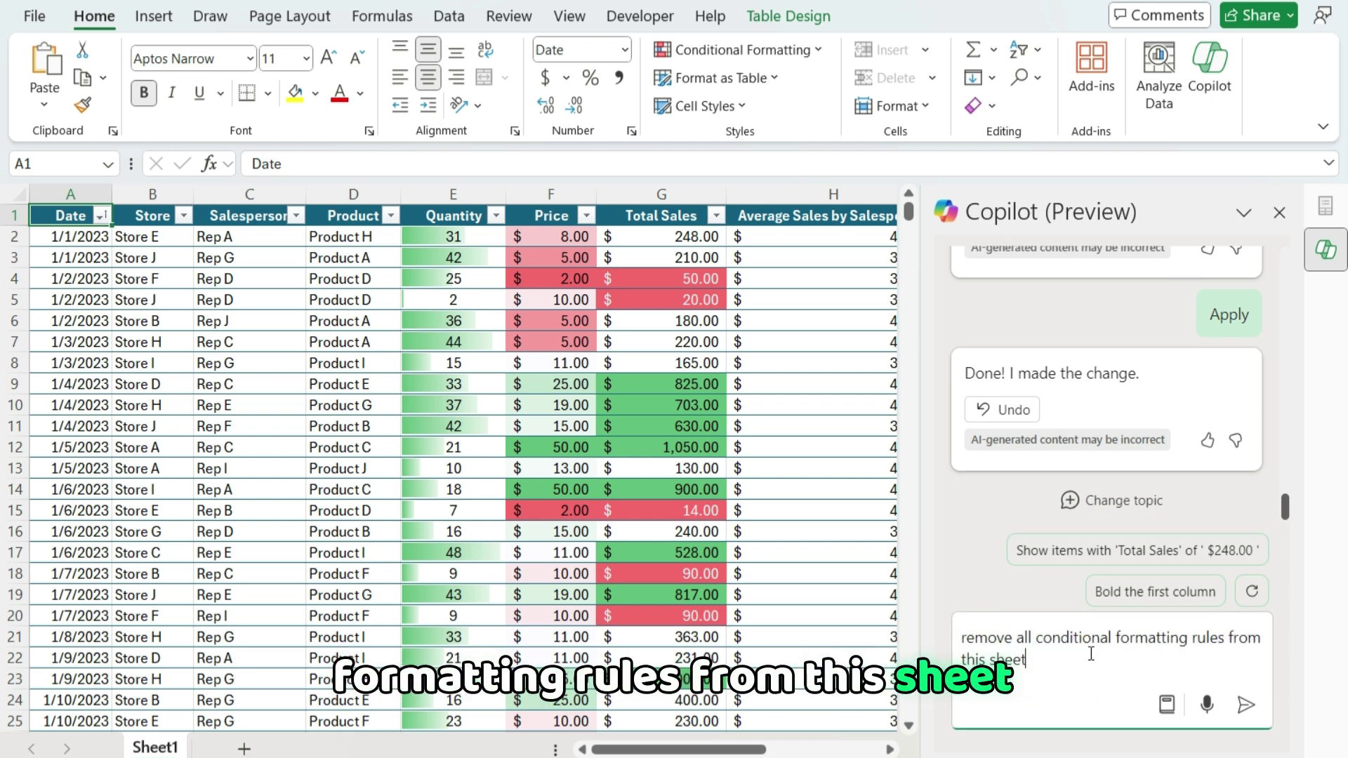
key("Return")
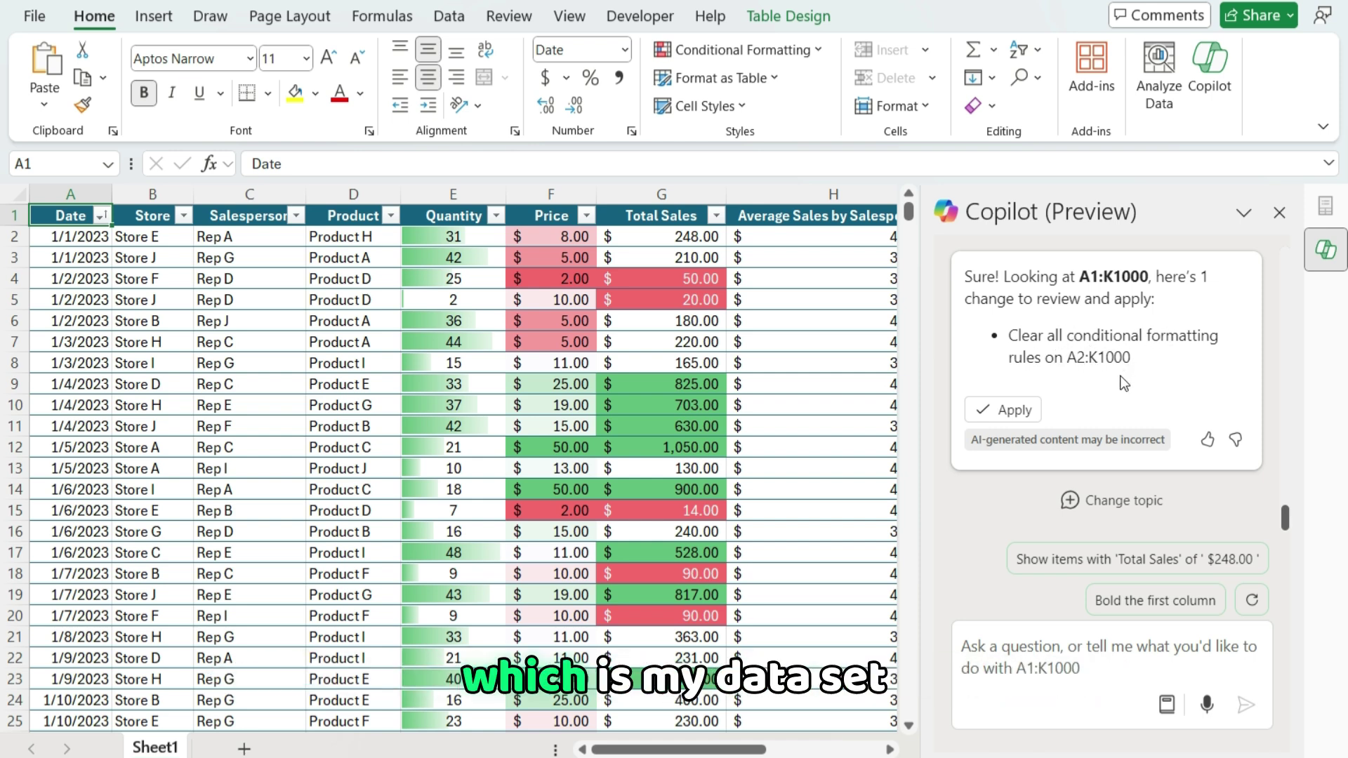
left_click(1025, 412)
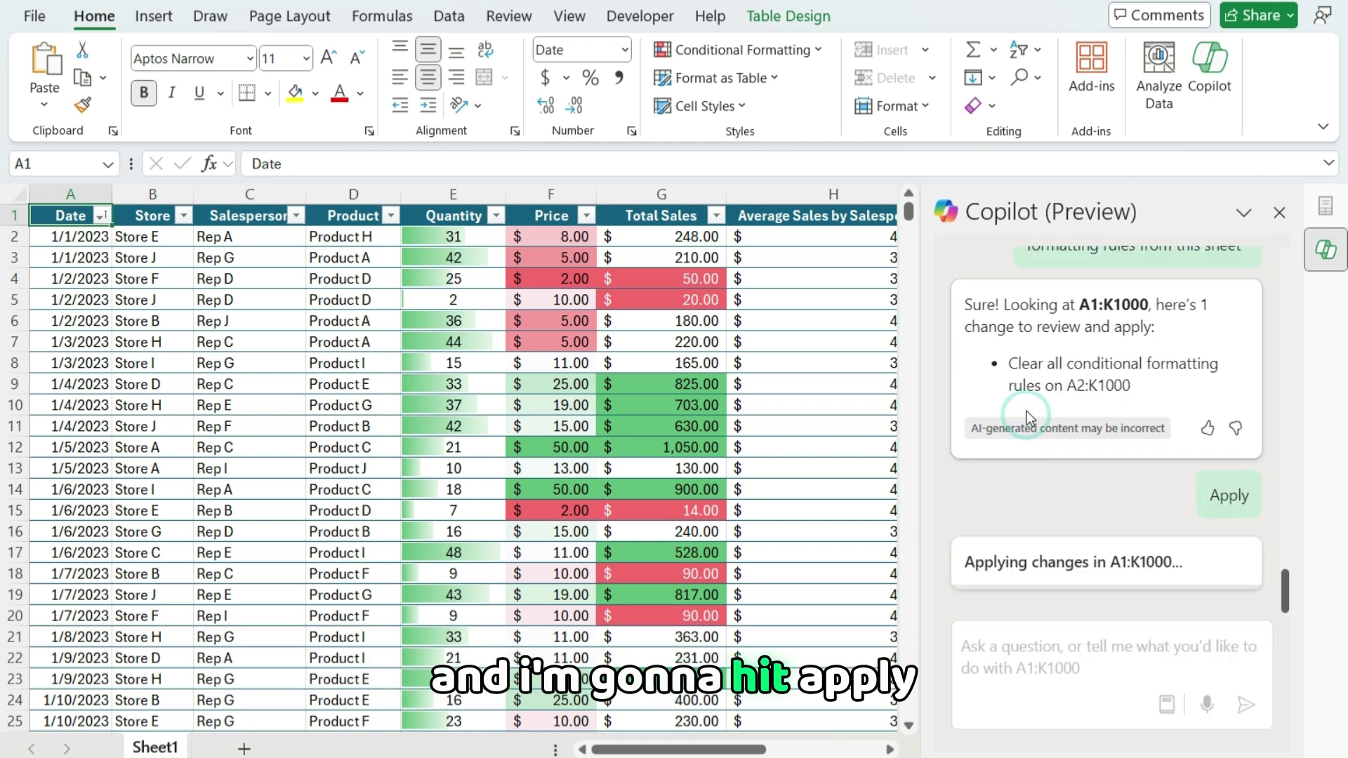